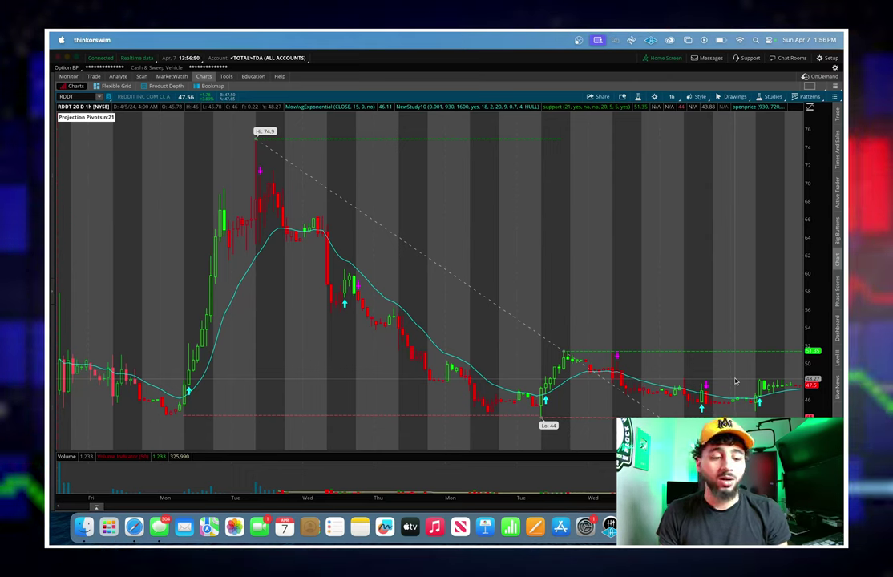
# Load the SMCI chart and set its time frame to 180 D : 4h.
pyautogui.click(84, 95)
pyautogui.write('SMCI')
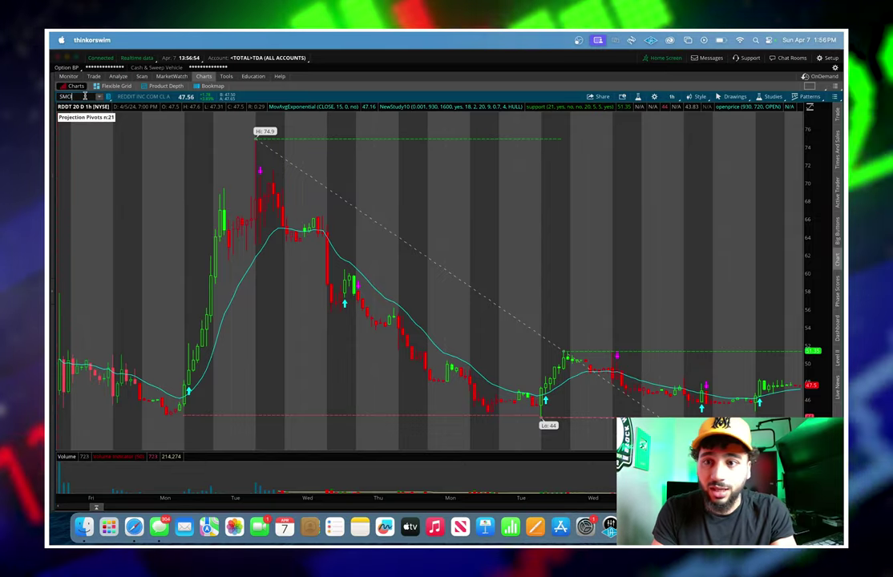
pyautogui.press('Return')
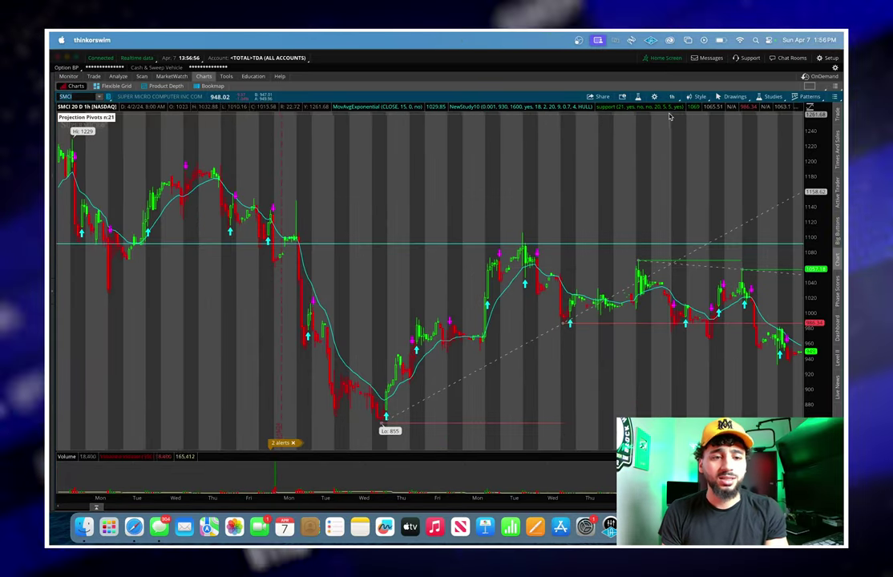
pyautogui.click(672, 96)
pyautogui.click(656, 179)
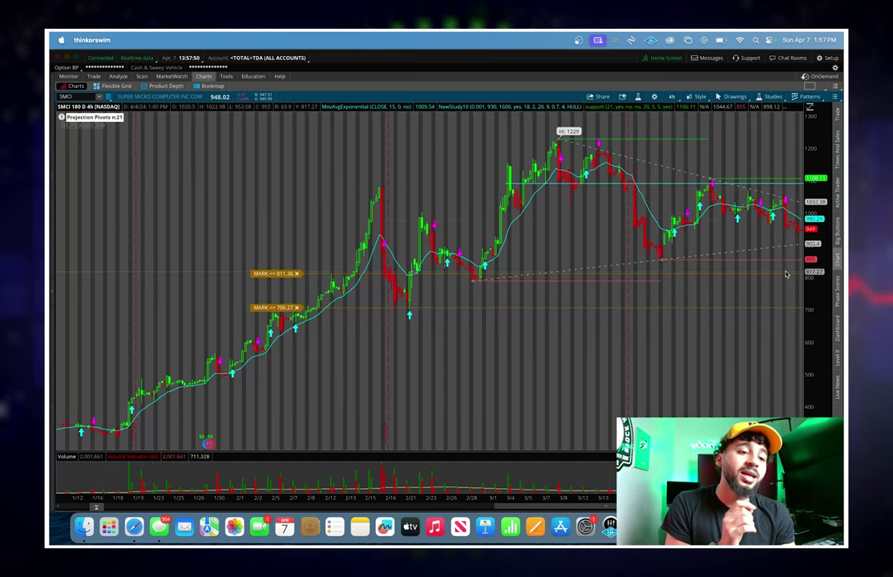
# Change the chart symbol from SMCI to NFLX.
pyautogui.click(81, 97)
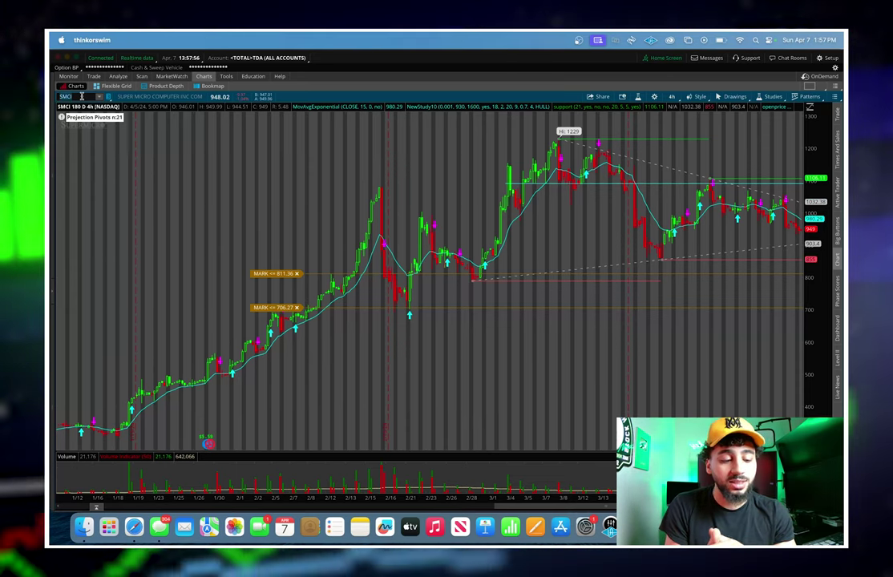
pyautogui.write('NFLX')
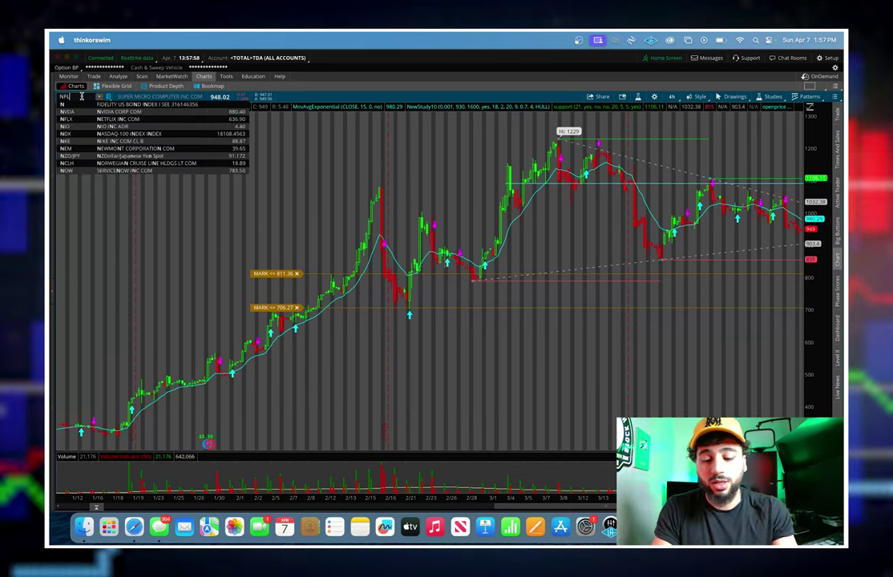
pyautogui.press('Return')
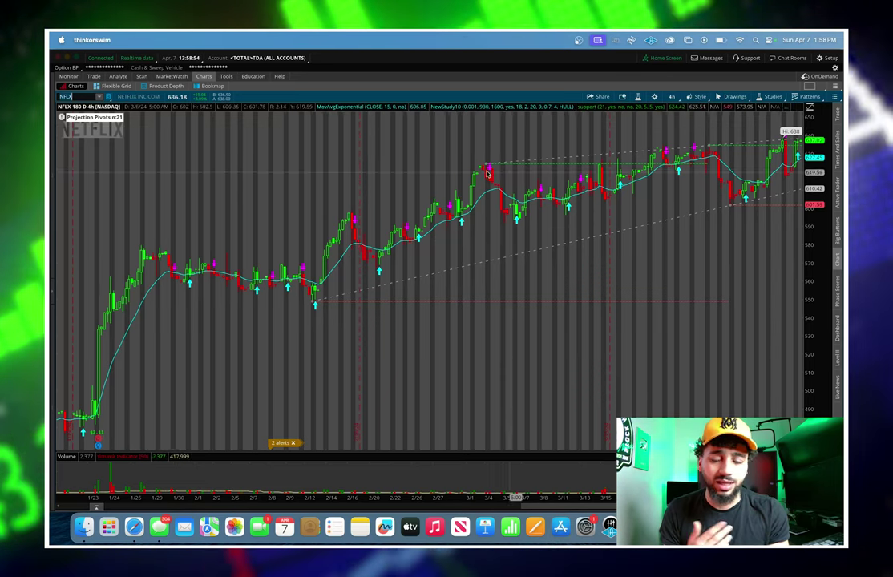
# Load the META chart and enlarge its price action from mid-January onward.
pyautogui.write('M')
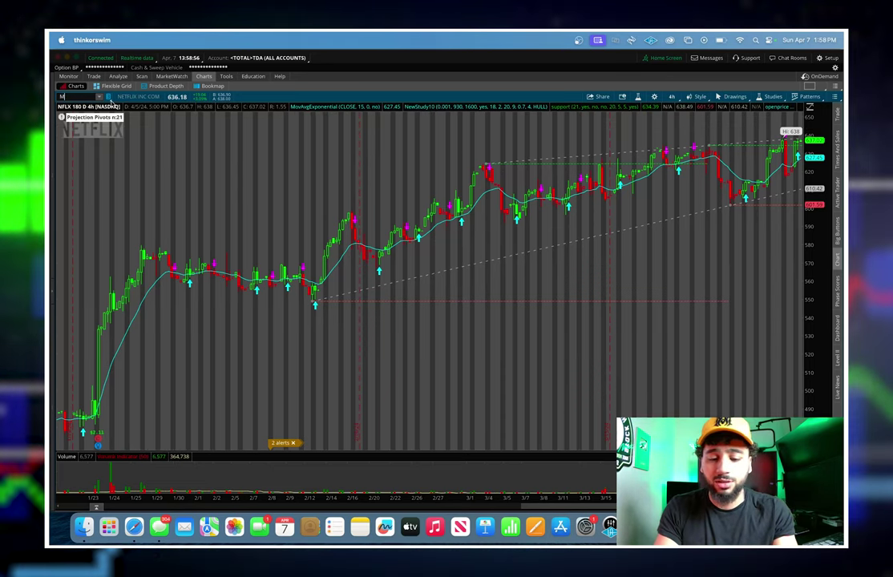
pyautogui.write('ETA')
pyautogui.press('Return')
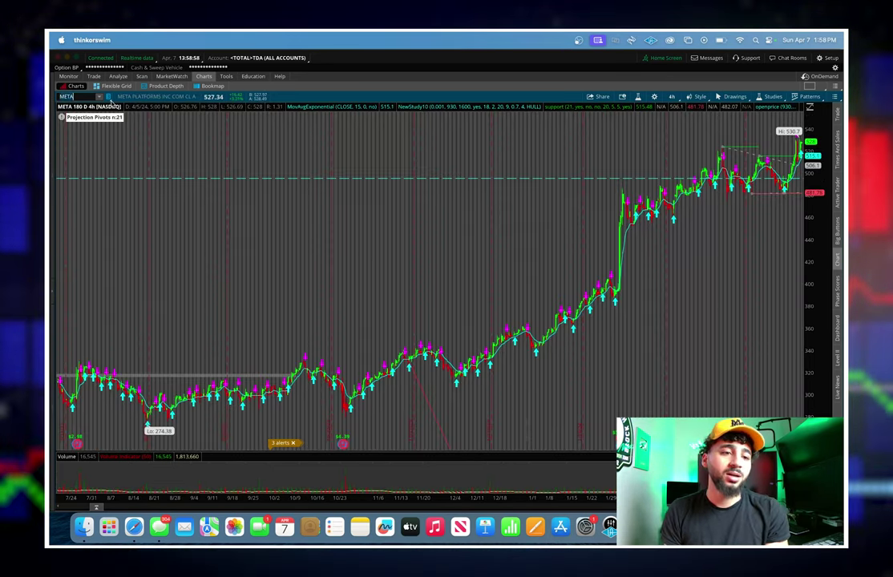
pyautogui.scroll(3, 556, 136)
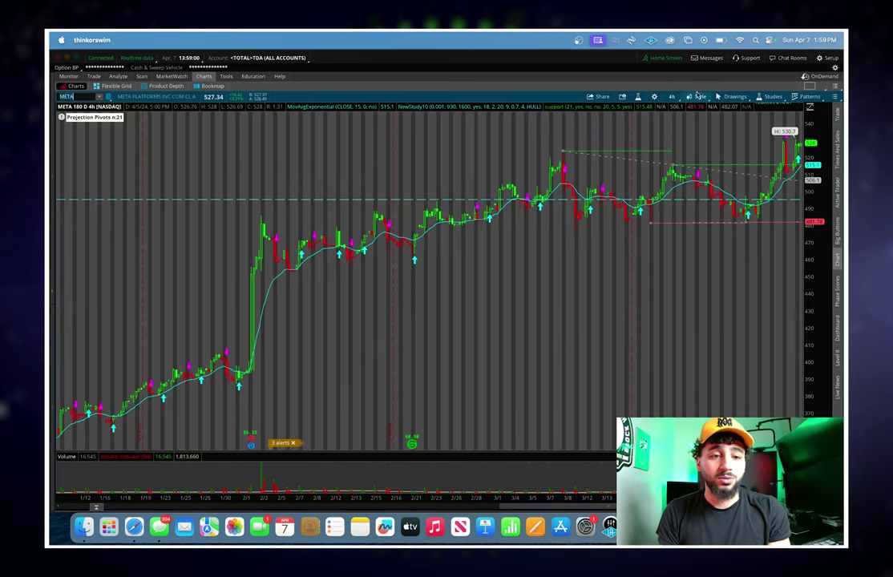
# Show META on the 20 D : 1h time frame, enlarged on the most recent candles.
pyautogui.click(673, 97)
pyautogui.click(646, 180)
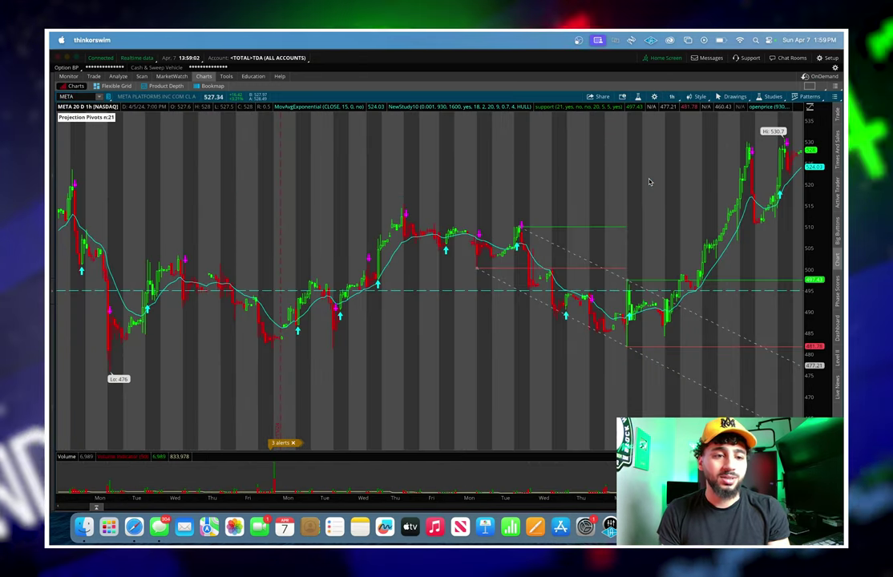
pyautogui.moveTo(357, 203); pyautogui.dragTo(797, 241)
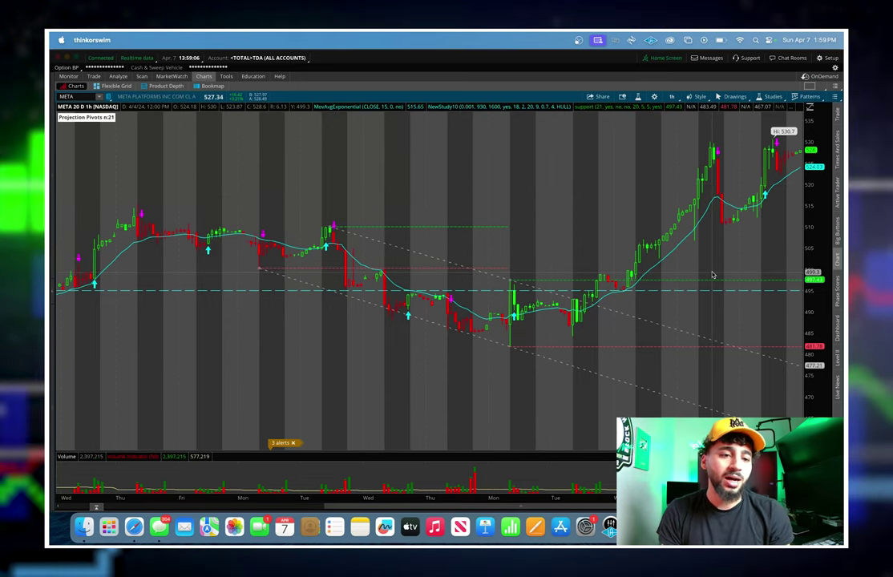
# Return META to the 180 D : 4h time frame and enlarge the period from late January onward.
pyautogui.click(673, 96)
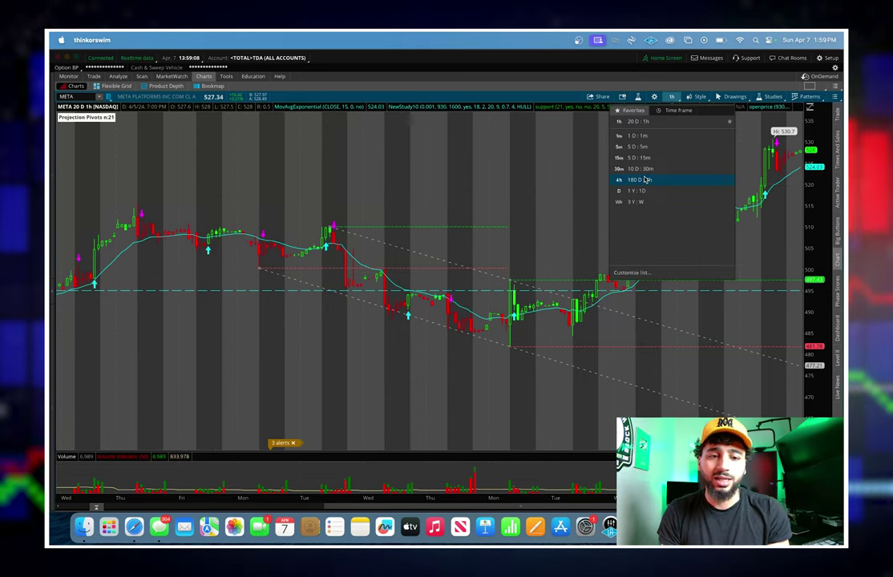
pyautogui.click(644, 180)
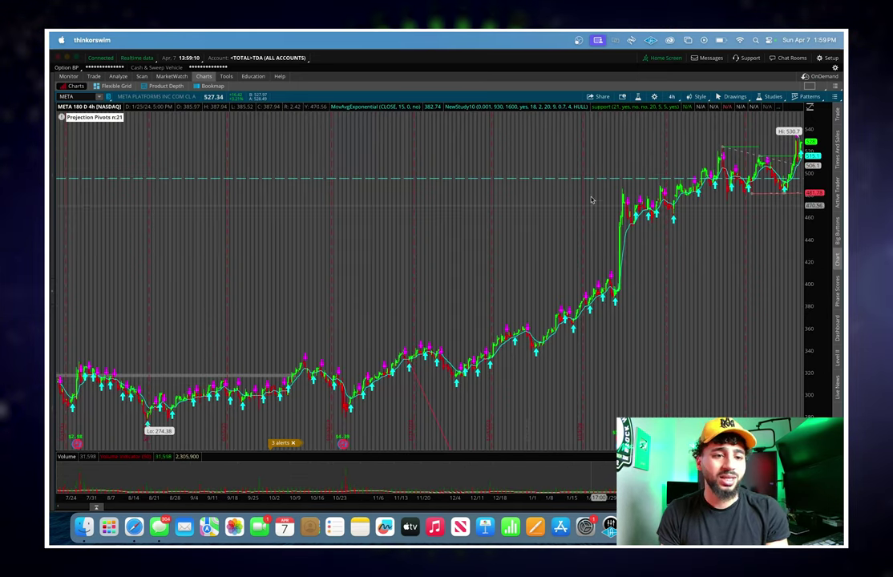
pyautogui.moveTo(595, 169); pyautogui.dragTo(801, 172)
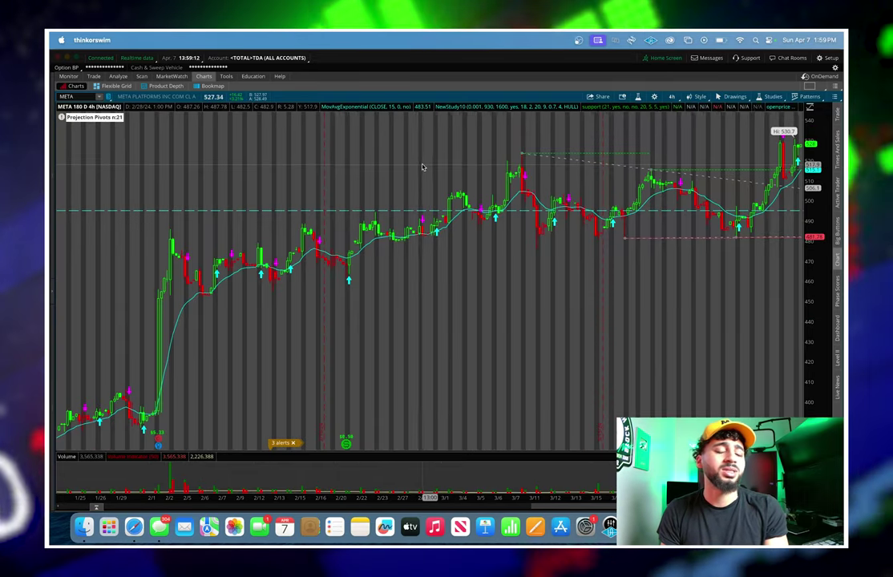
pyautogui.moveTo(422, 168); pyautogui.dragTo(840, 183)
pyautogui.scroll(-5, 687, 184)
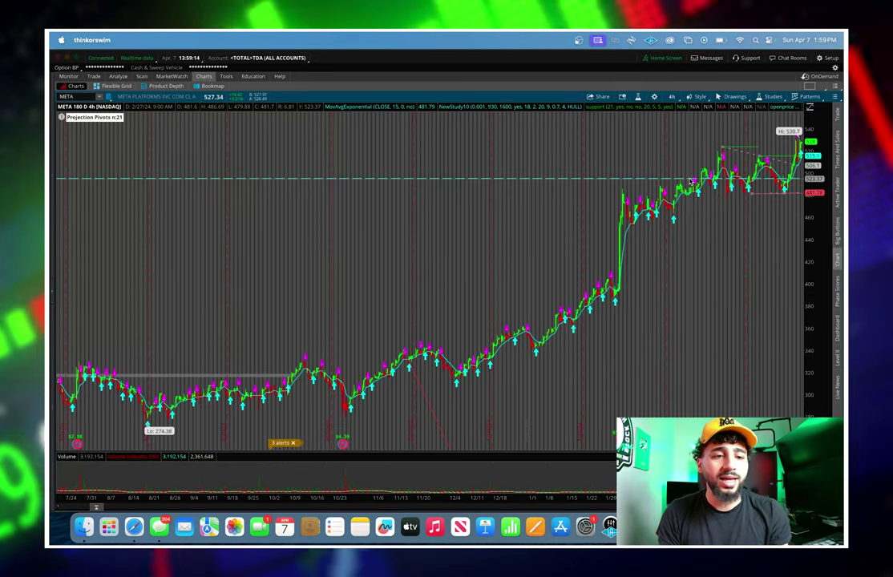
pyautogui.moveTo(590, 165); pyautogui.dragTo(802, 168)
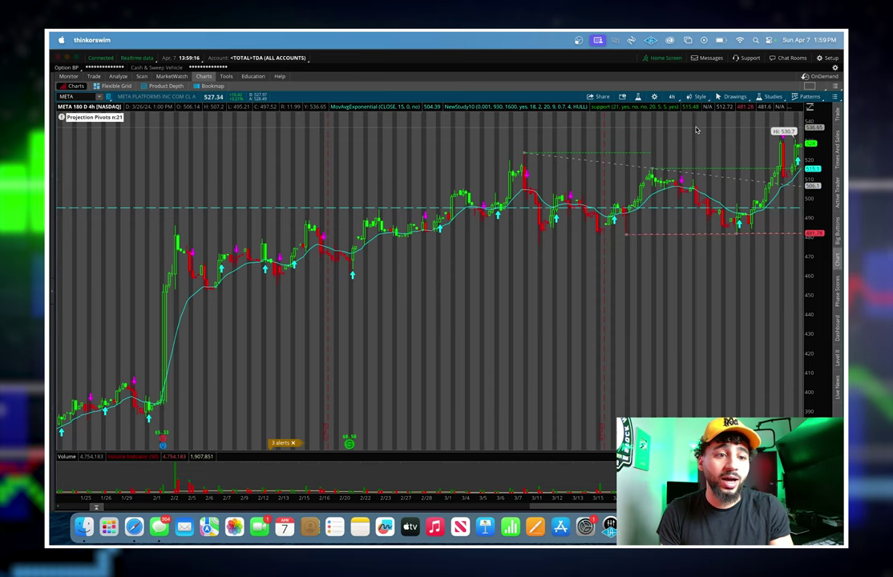
# Compare META on the 1 D : 1m and 3 Y : W time frames.
pyautogui.click(670, 97)
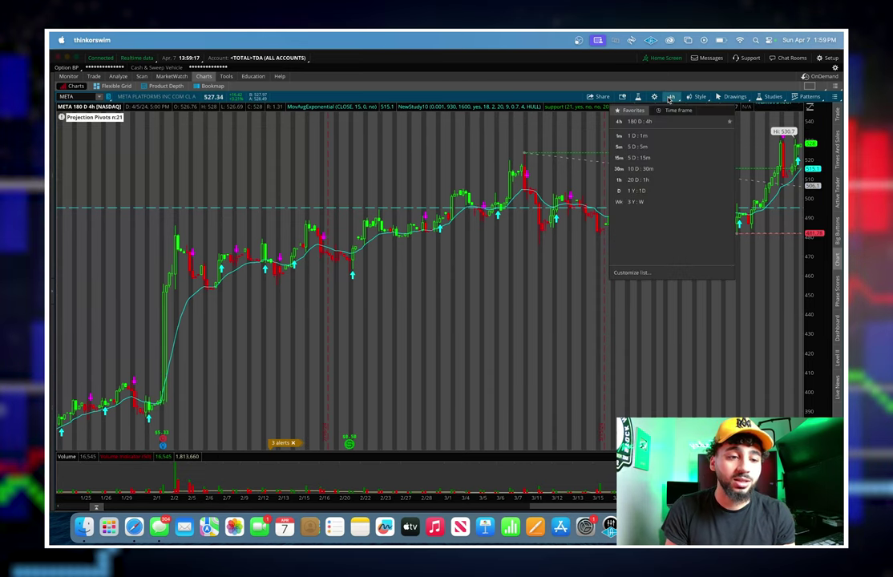
pyautogui.click(656, 136)
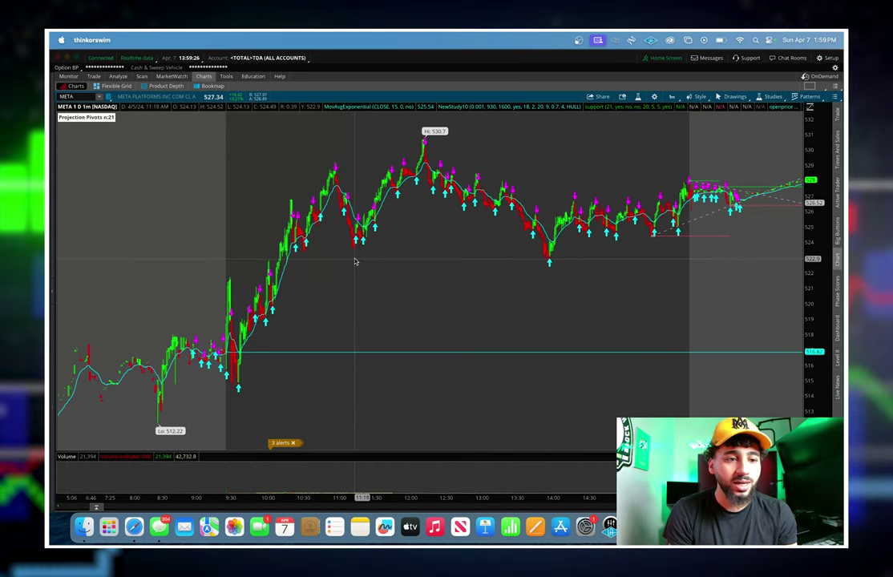
pyautogui.click(678, 98)
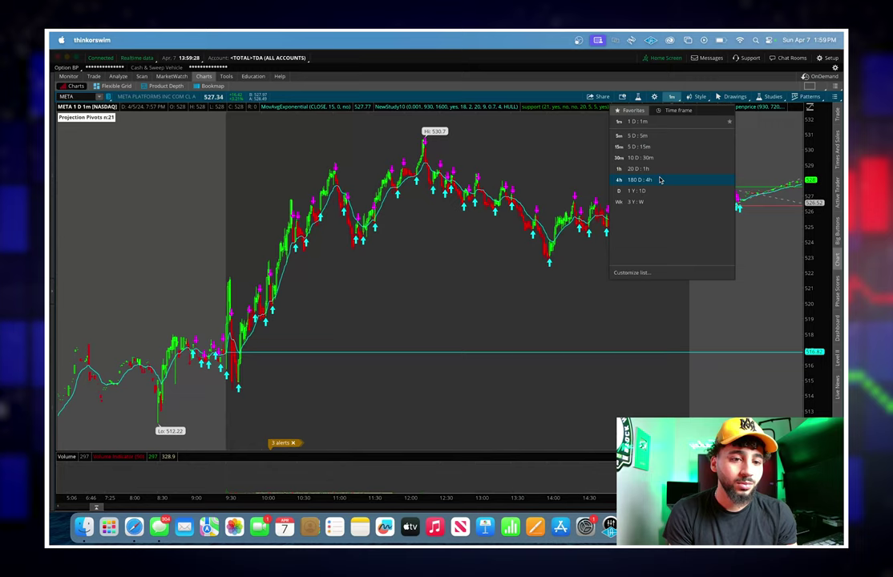
pyautogui.click(641, 202)
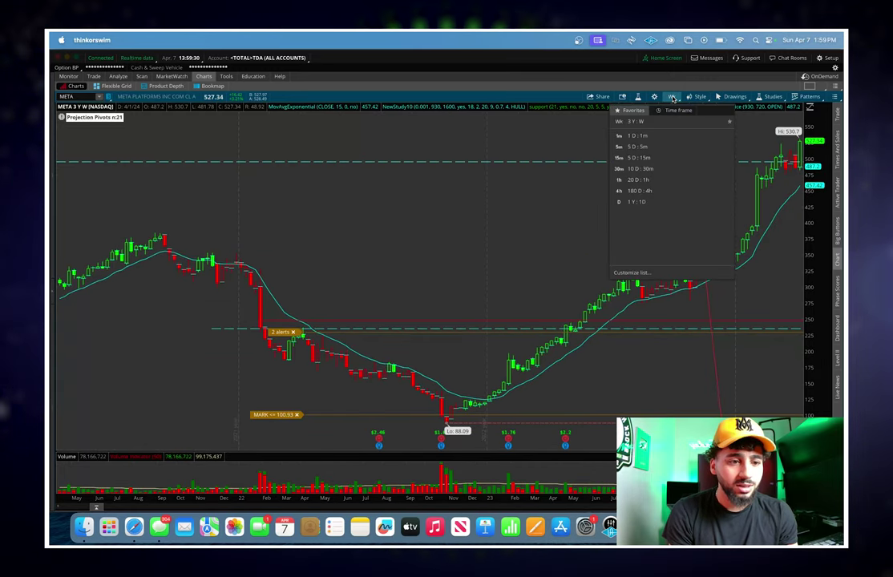
# View META on the 1 Y : 1D time frame and return it to 180 D : 4h.
pyautogui.click(651, 202)
pyautogui.moveTo(663, 171); pyautogui.dragTo(609, 135)
pyautogui.click(672, 97)
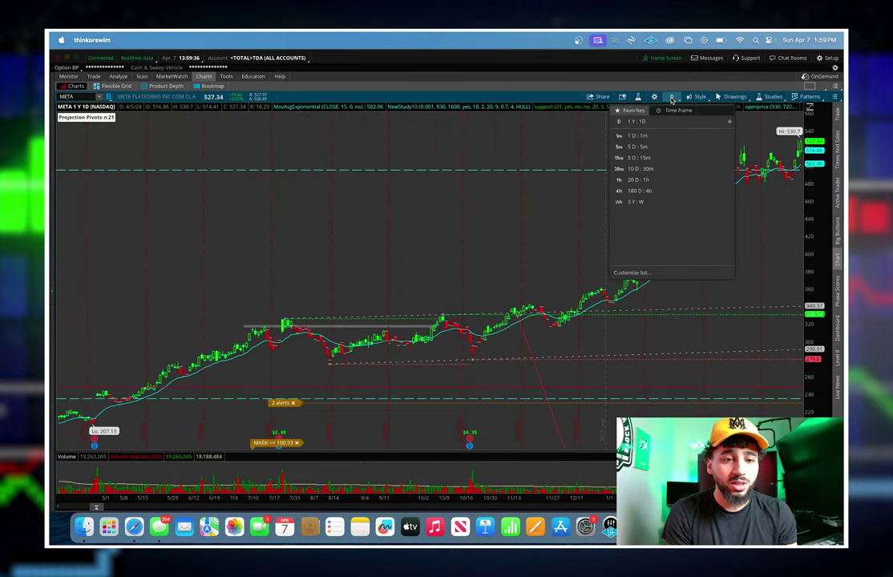
pyautogui.click(638, 190)
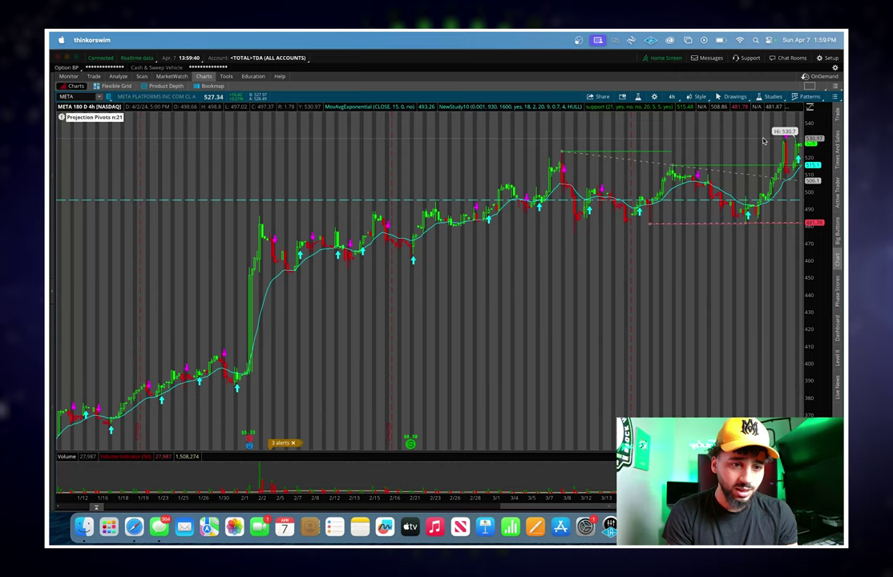
# Set the chart's time frame to 20 D : 1h and change the symbol to AMZN.
pyautogui.click(671, 97)
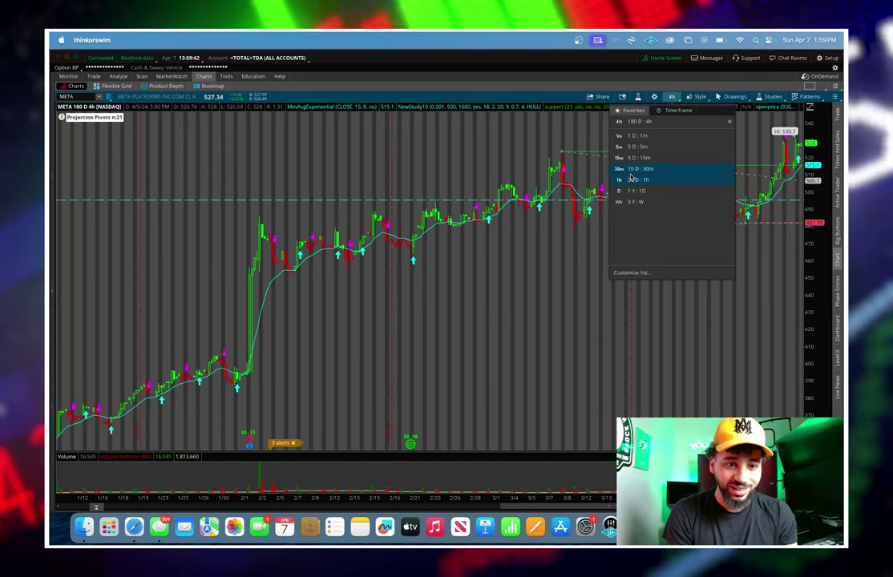
pyautogui.click(626, 186)
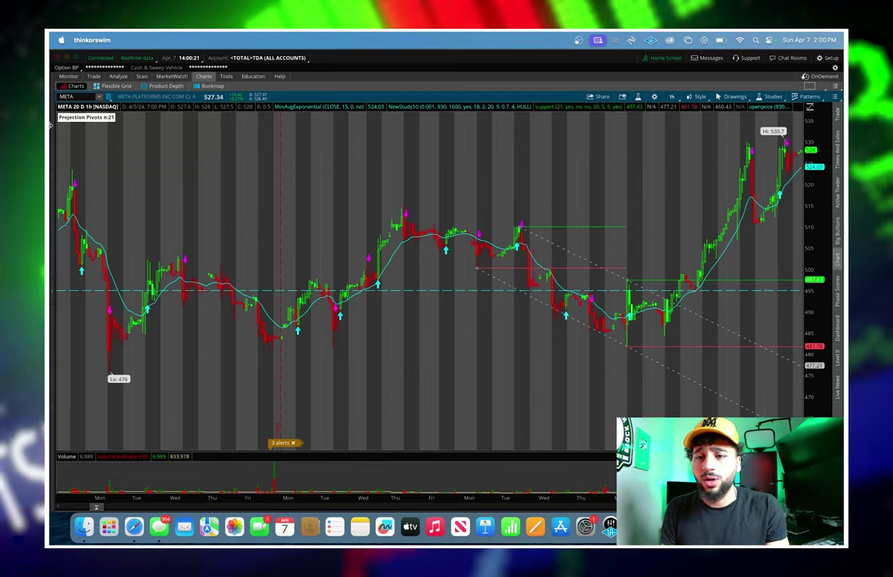
pyautogui.click(85, 97)
pyautogui.write('AMZN')
pyautogui.press('Return')
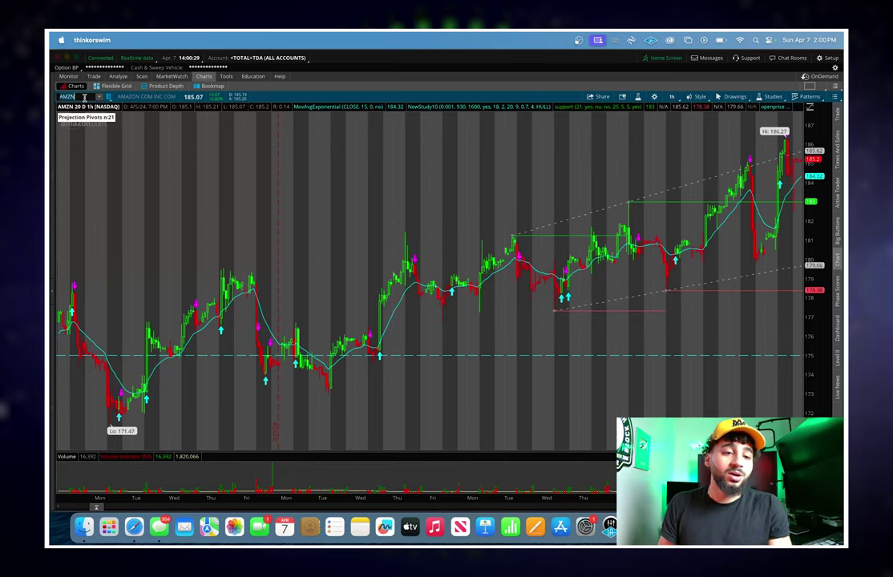
# Show AMZN on the 180 D : 4h time frame, enlarged on the last few weeks of candles.
pyautogui.click(678, 96)
pyautogui.click(617, 189)
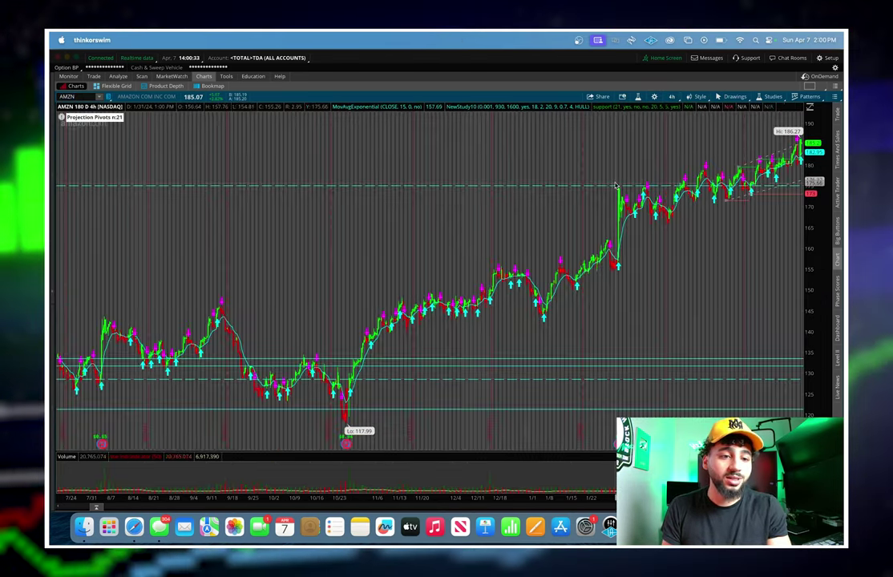
pyautogui.moveTo(615, 185); pyautogui.dragTo(835, 172)
pyautogui.moveTo(449, 233); pyautogui.dragTo(819, 203)
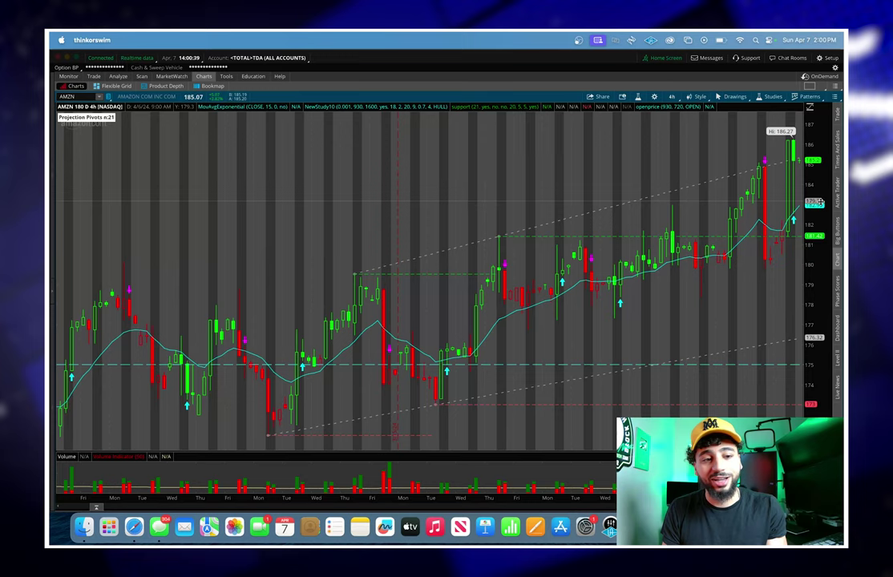
# Compare AMZN on the 20 D : 1h and 1 D : 1m time frames.
pyautogui.click(671, 96)
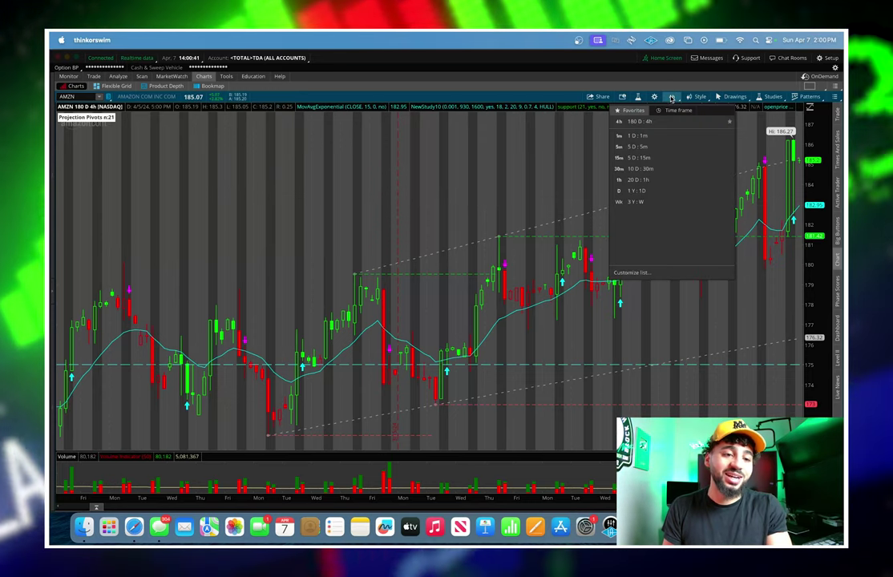
pyautogui.click(638, 179)
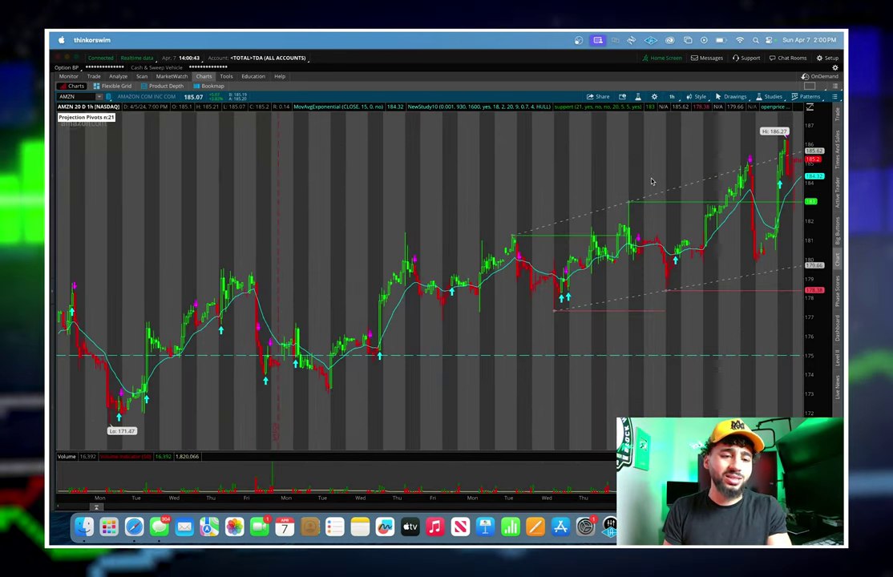
pyautogui.click(672, 96)
pyautogui.click(638, 140)
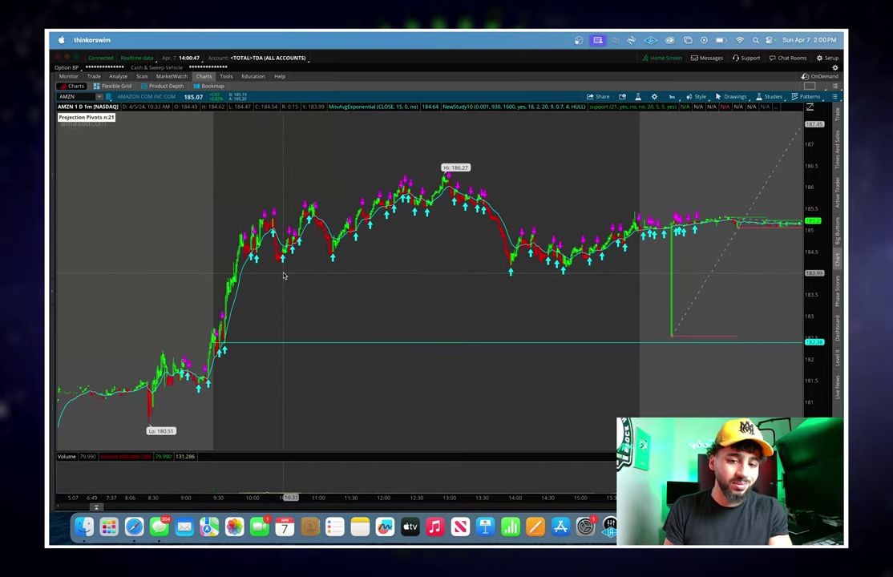
# Return AMZN to the 20 D : 1h time frame and enlarge its most recent candles.
pyautogui.click(672, 96)
pyautogui.click(643, 173)
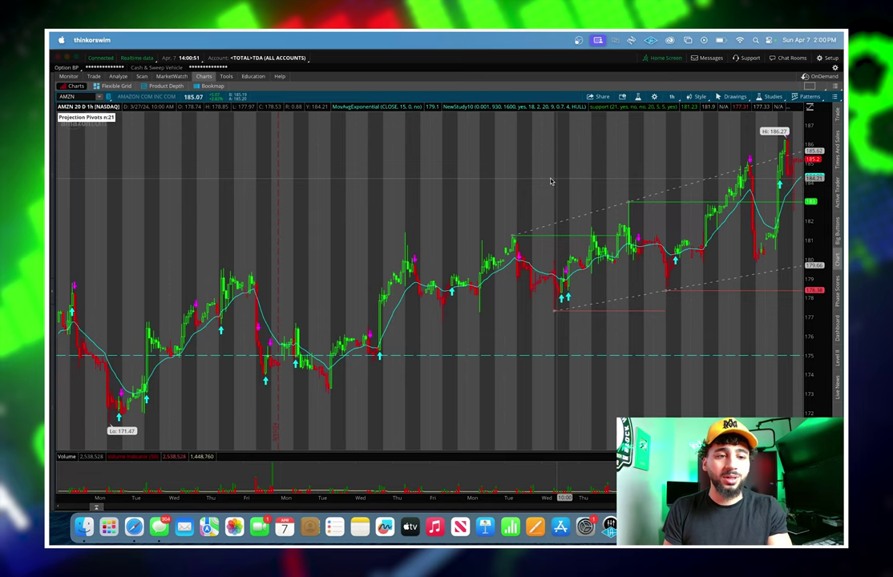
pyautogui.moveTo(443, 191); pyautogui.dragTo(819, 177)
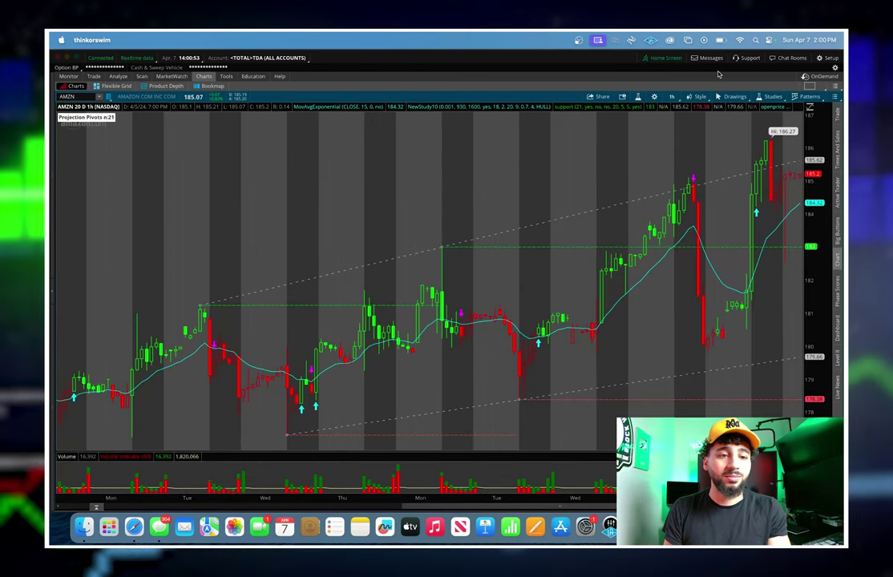
# Alternate AMZN between the 180 D : 4h and 20 D : 1h time frames, ending on 180 D : 4h.
pyautogui.click(673, 96)
pyautogui.click(665, 181)
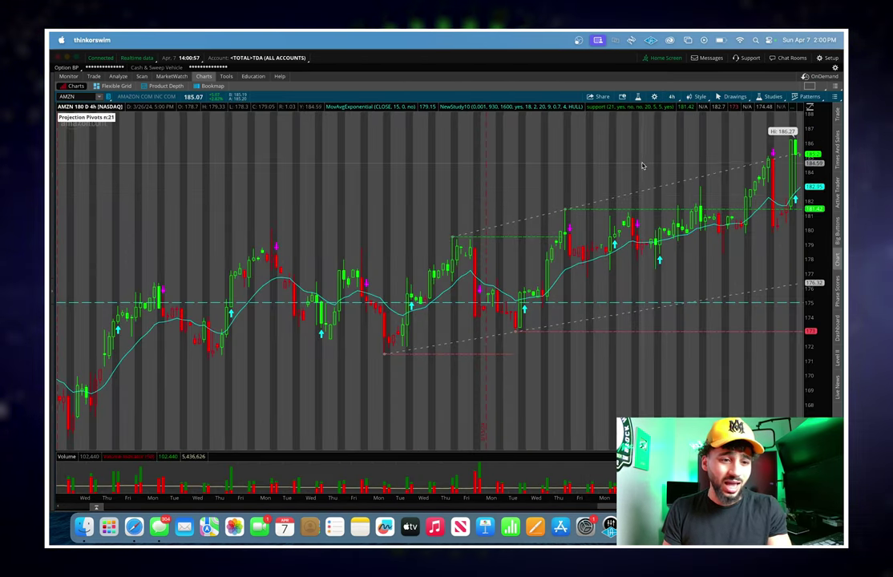
pyautogui.click(676, 98)
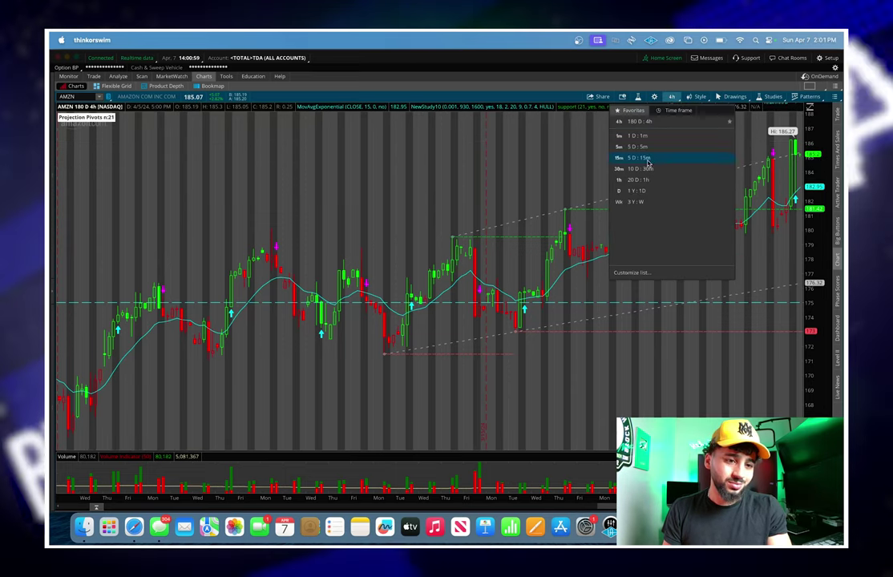
pyautogui.click(639, 184)
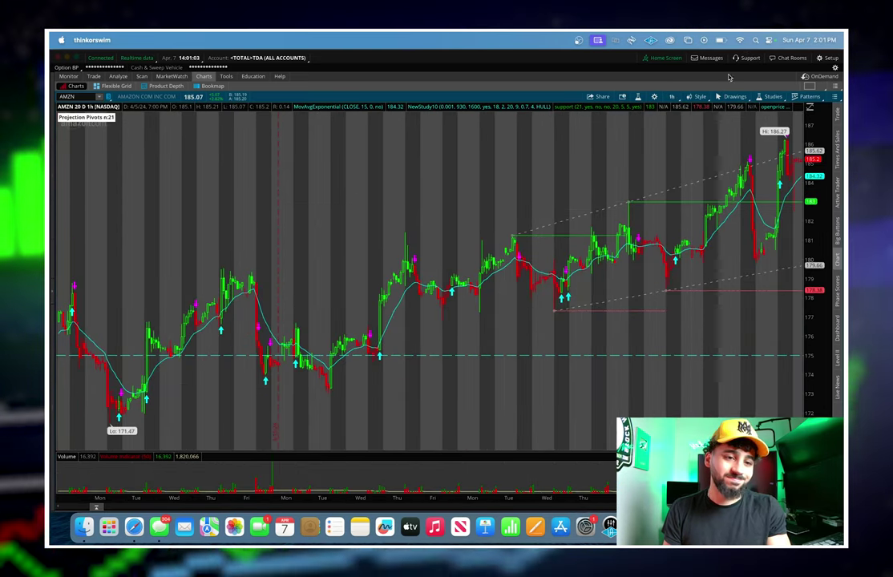
pyautogui.click(672, 97)
pyautogui.click(646, 179)
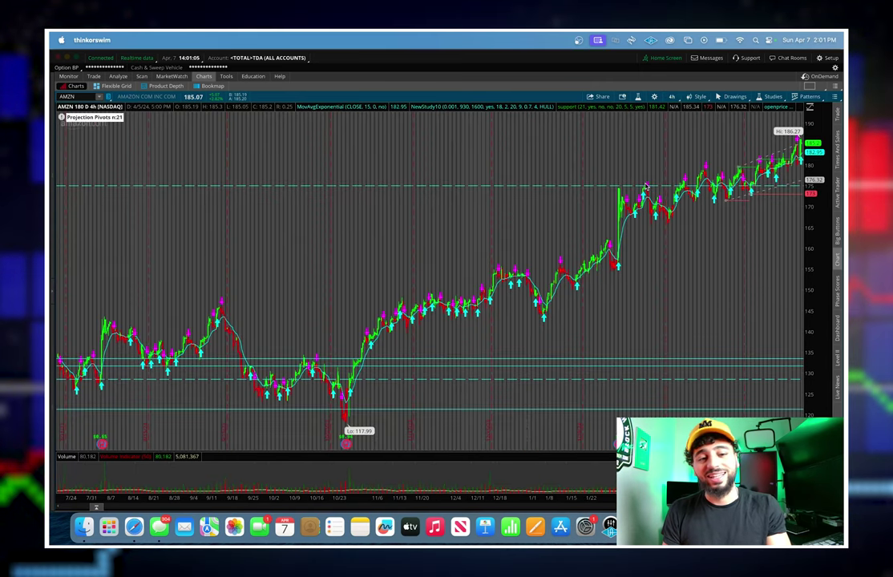